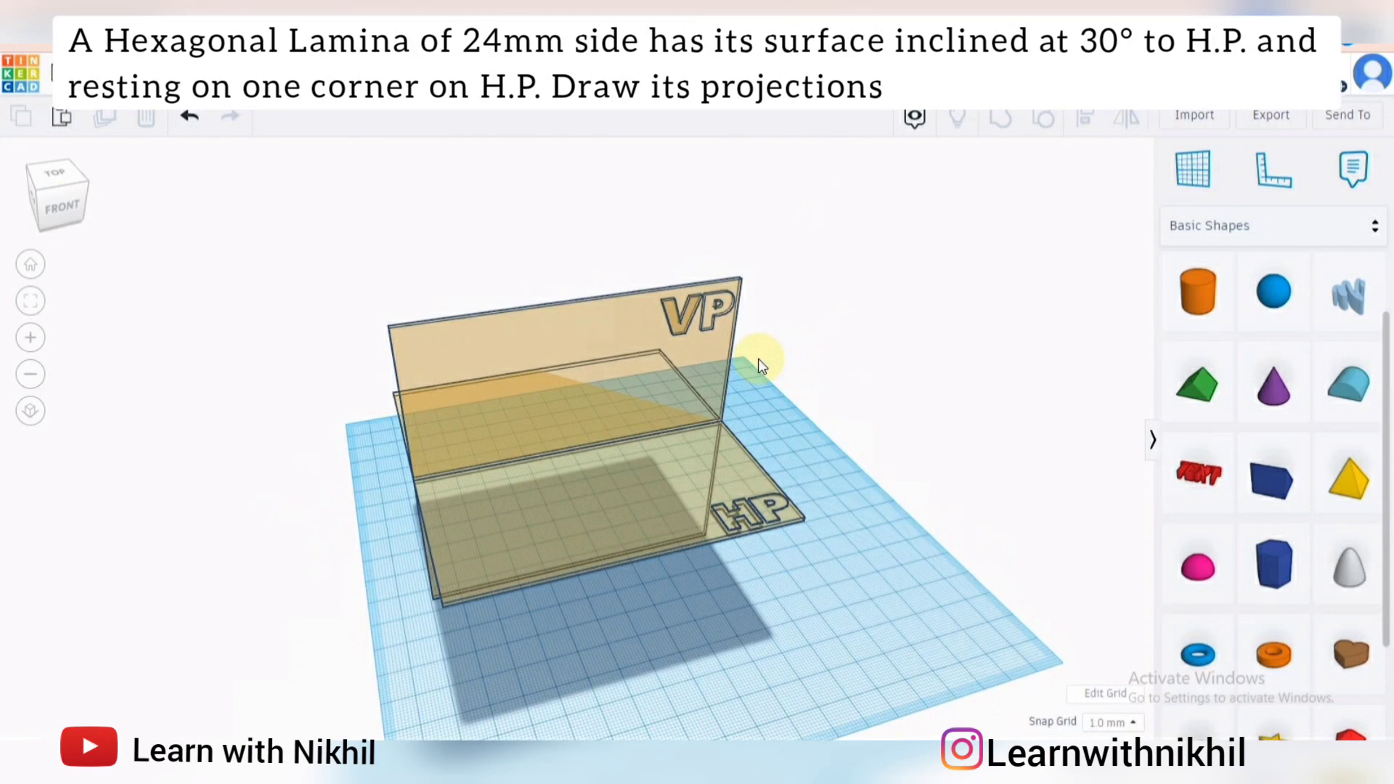
Place a hexagonal Polygon on the workplane and raise it 64.00 onto the HP plane
right_drag(758, 359, 794, 360)
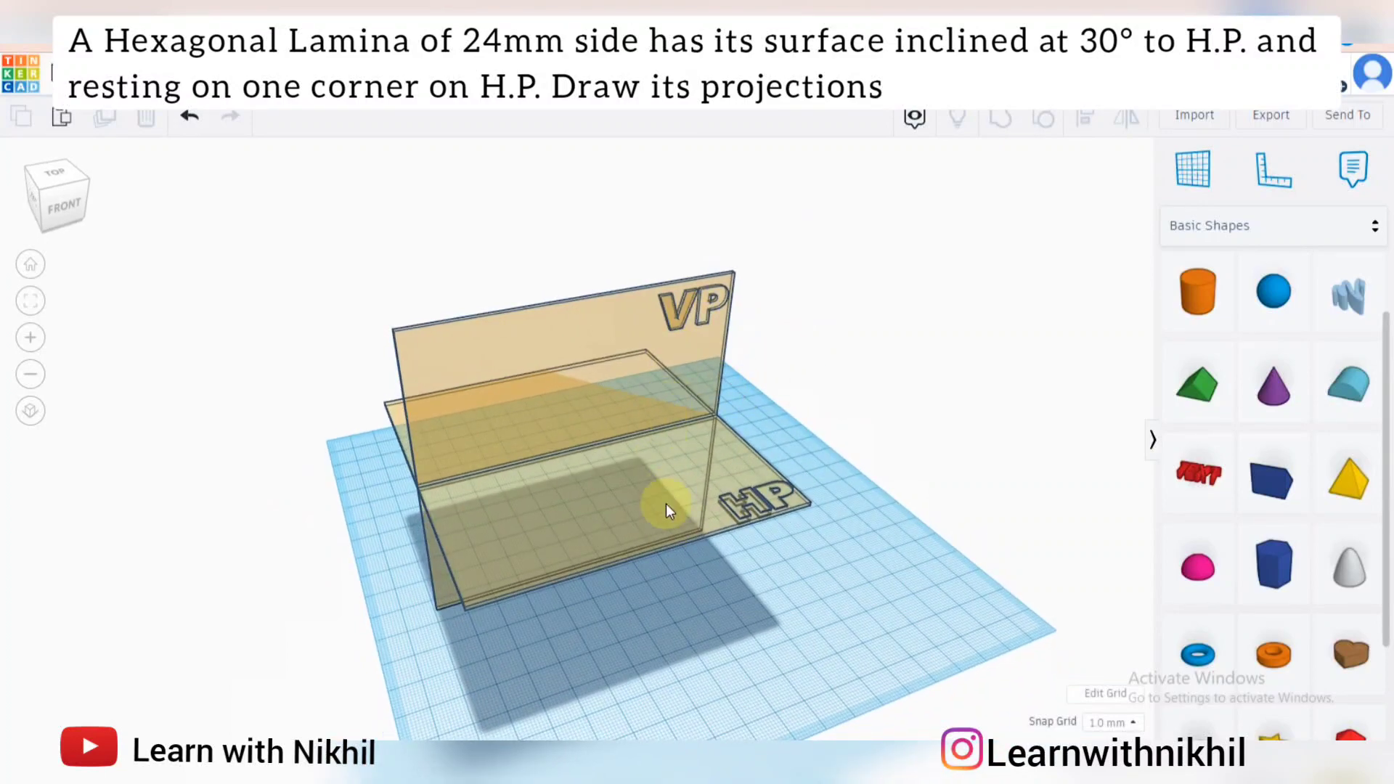
right_drag(798, 553, 829, 542)
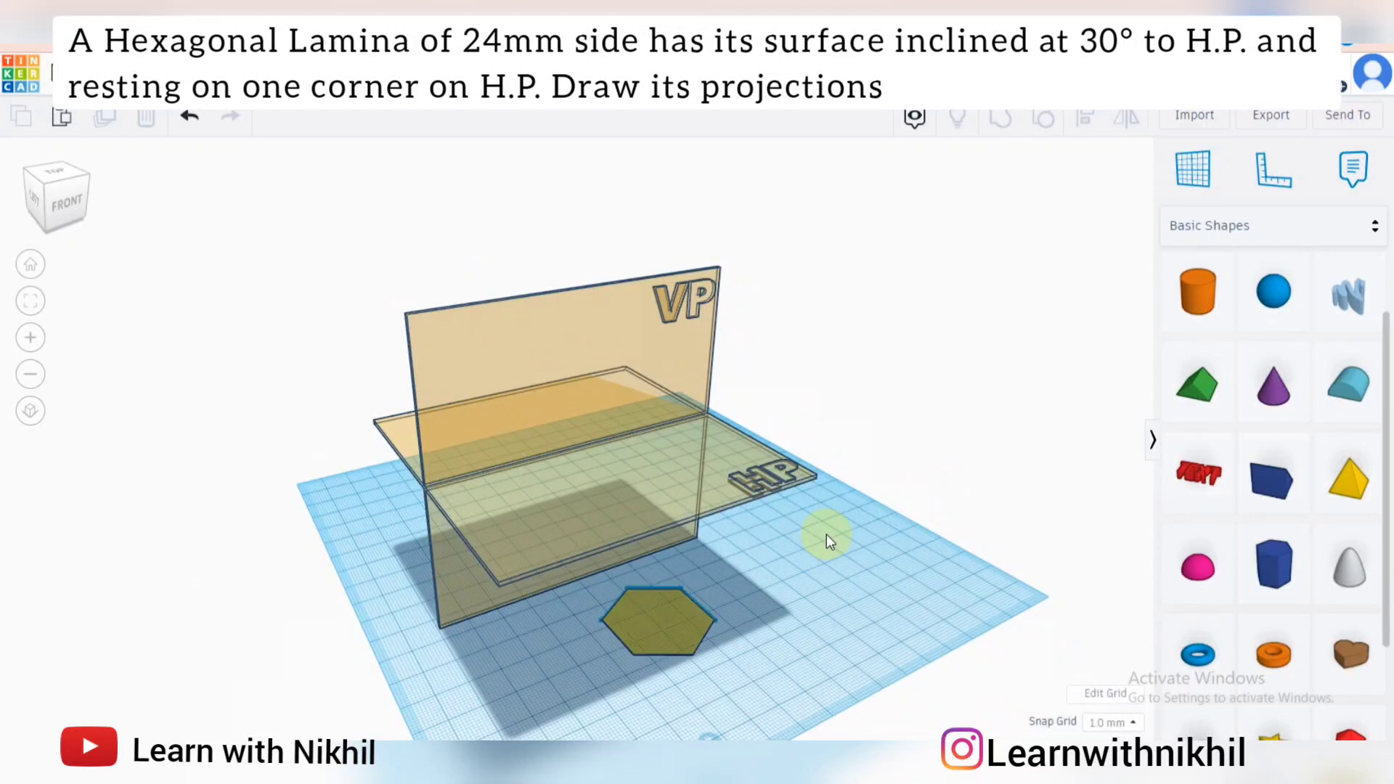
click(700, 643)
drag(660, 594, 667, 390)
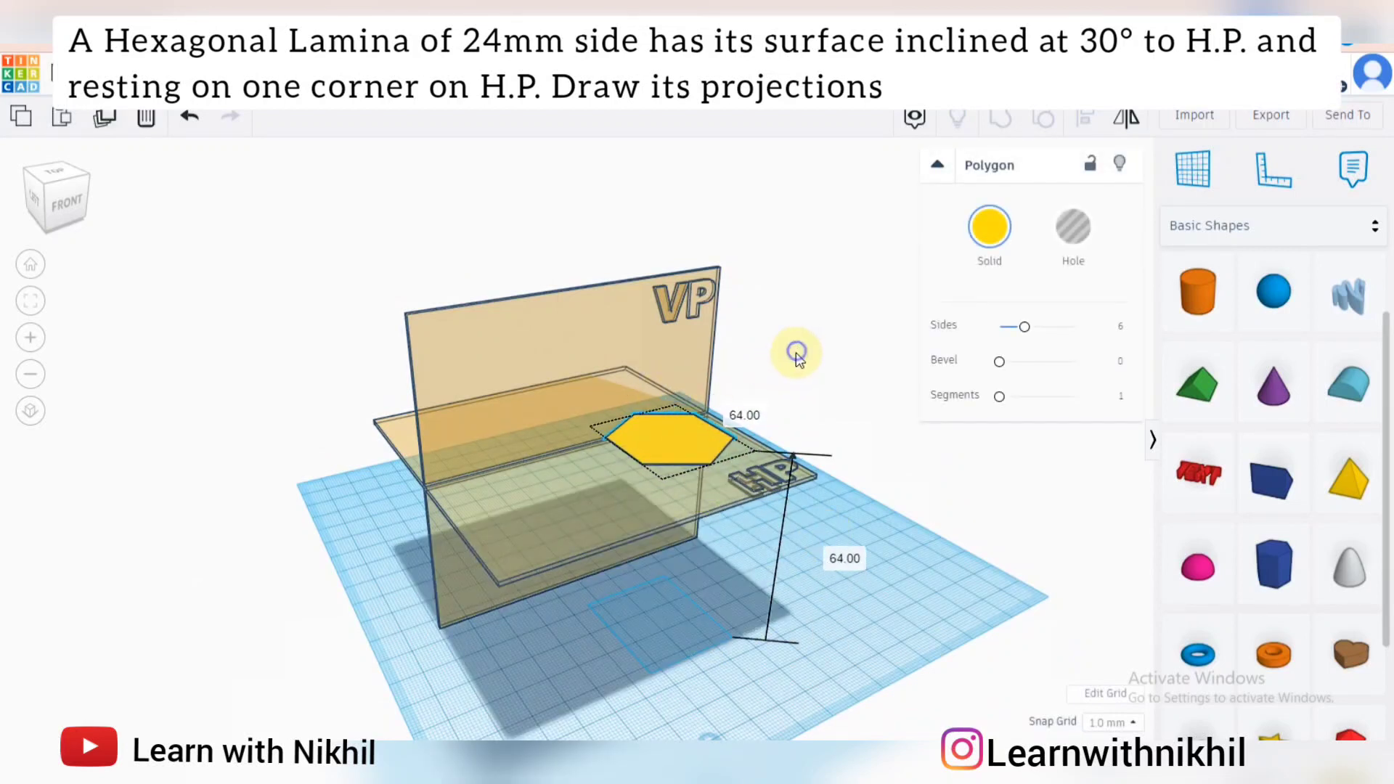
click(838, 395)
right_drag(870, 540, 581, 502)
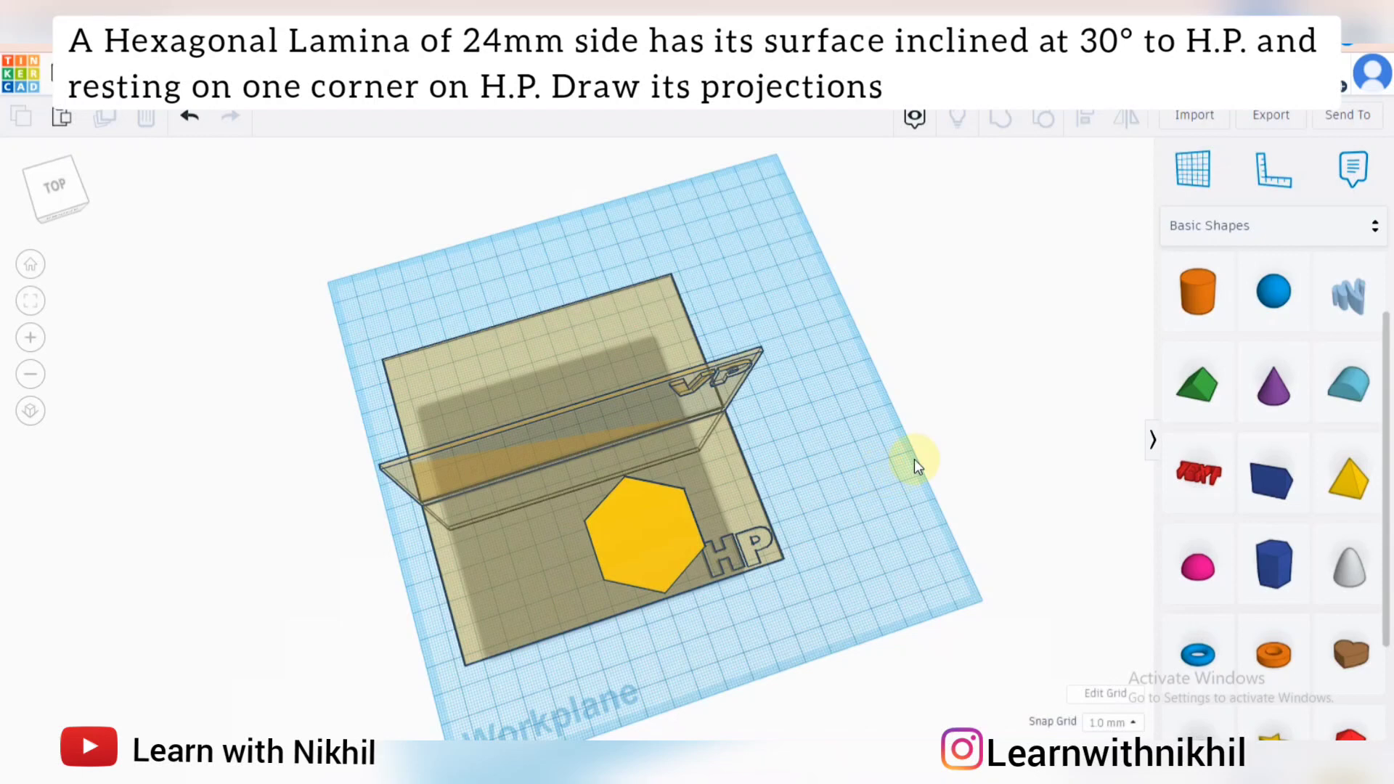
Slide the hexagon left and down on the HP plane, then reselect it
drag(610, 523, 550, 544)
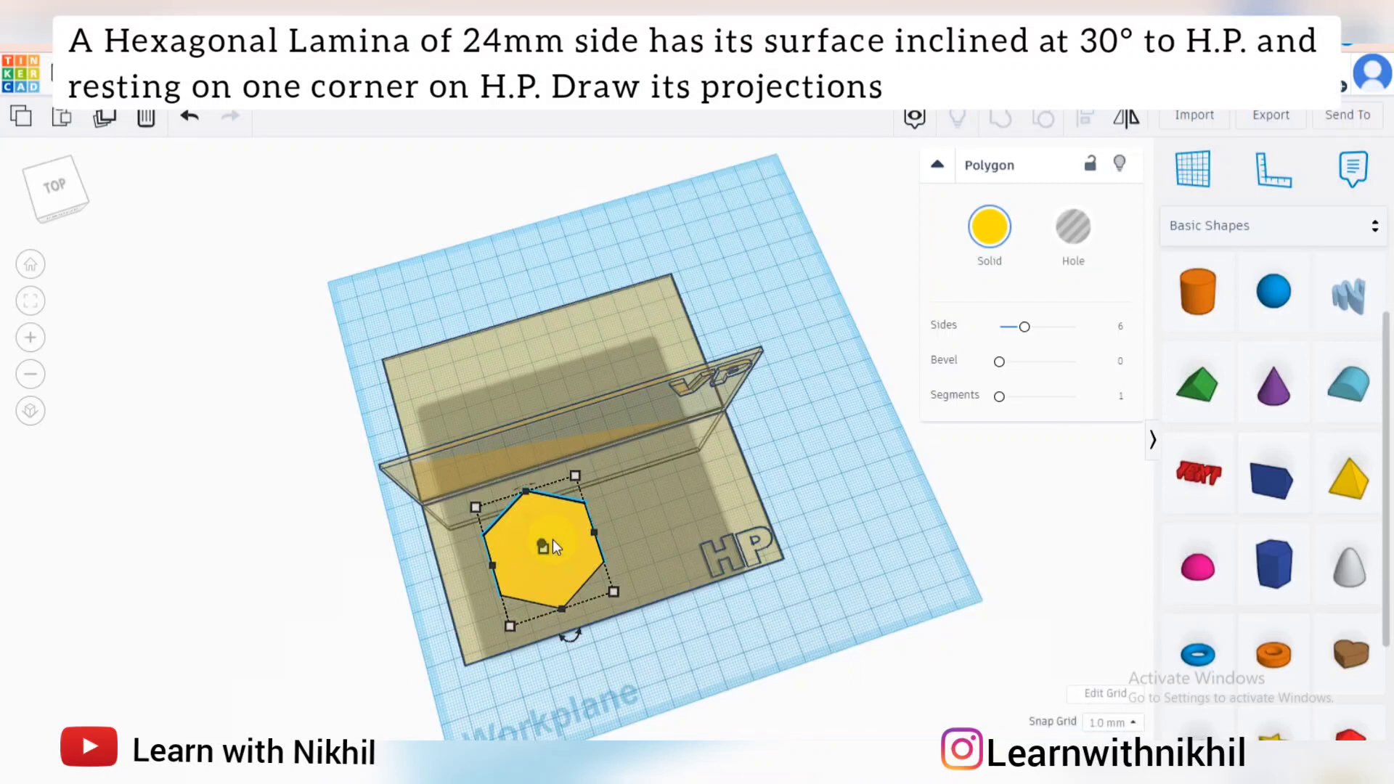
click(804, 512)
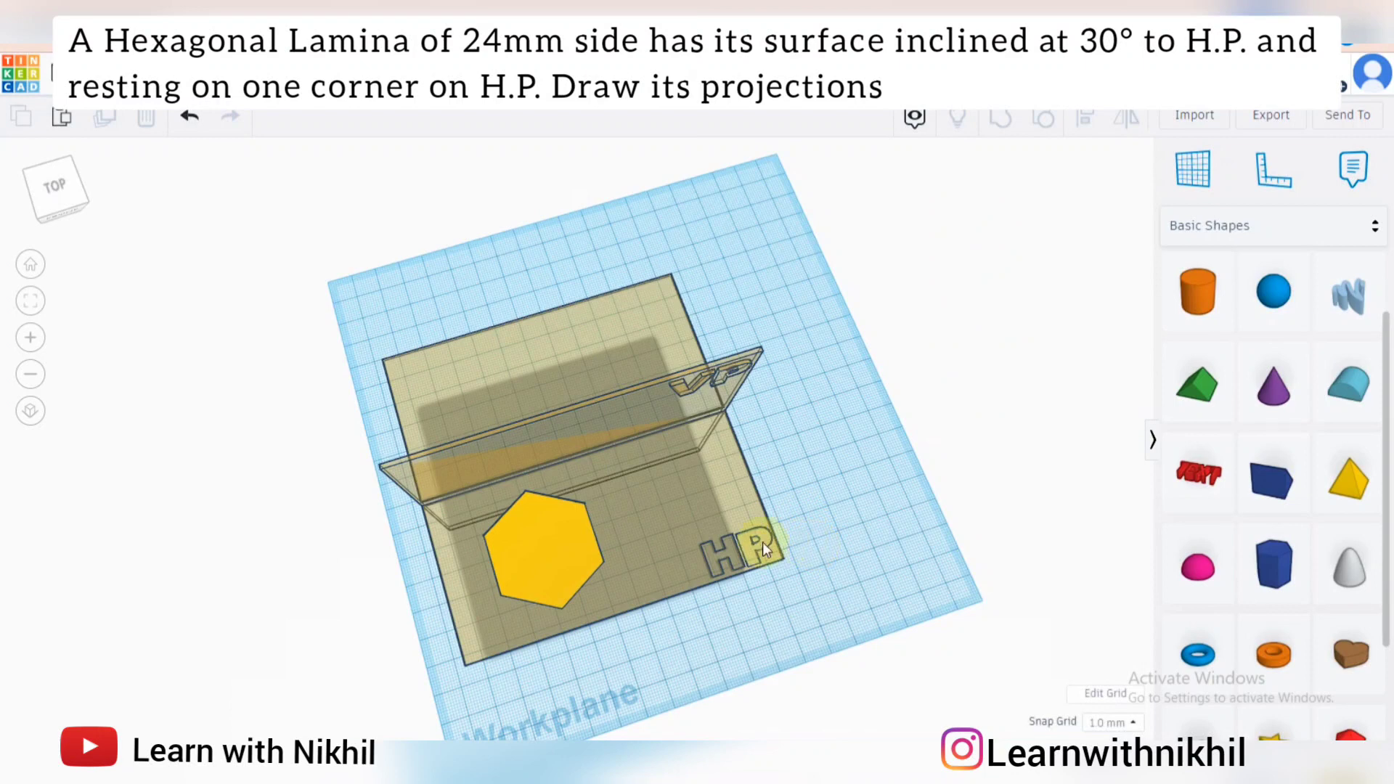
click(532, 494)
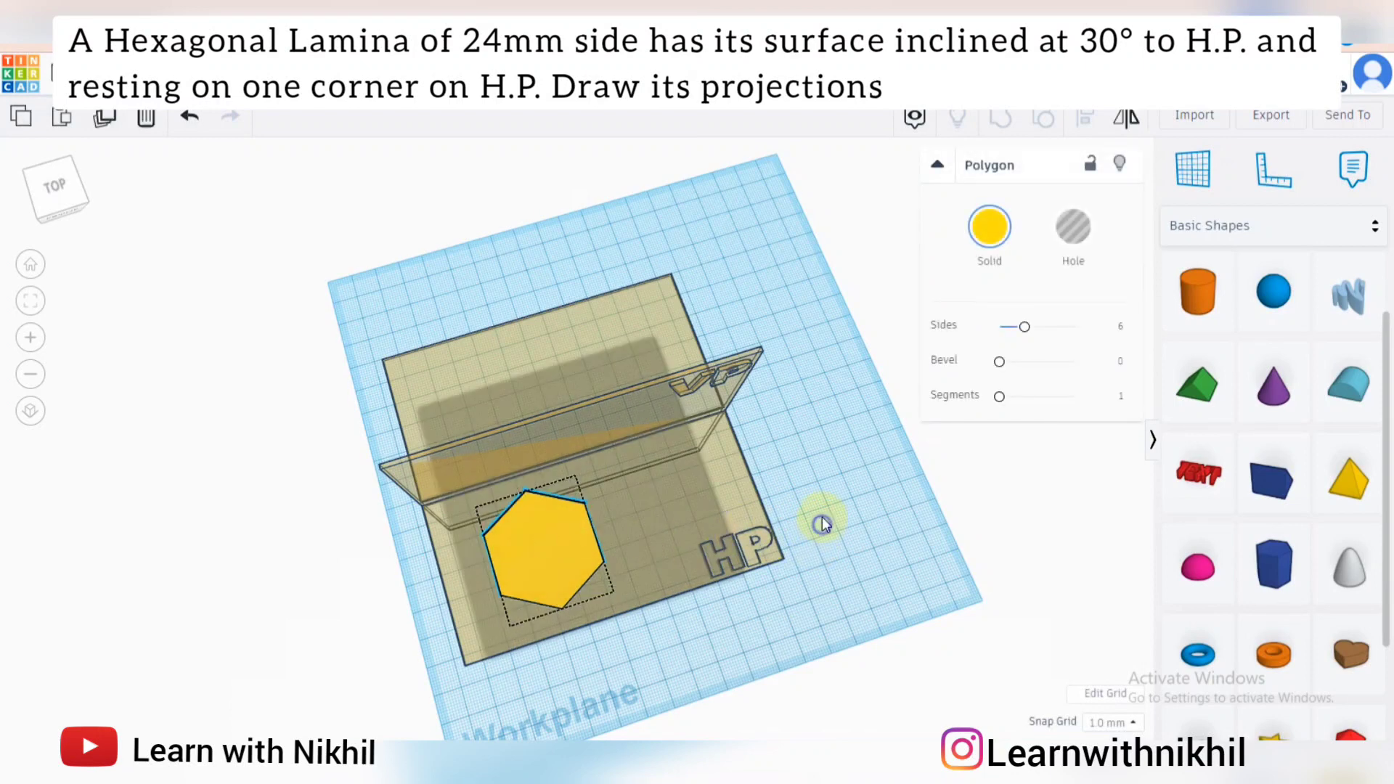
right_drag(822, 517, 819, 449)
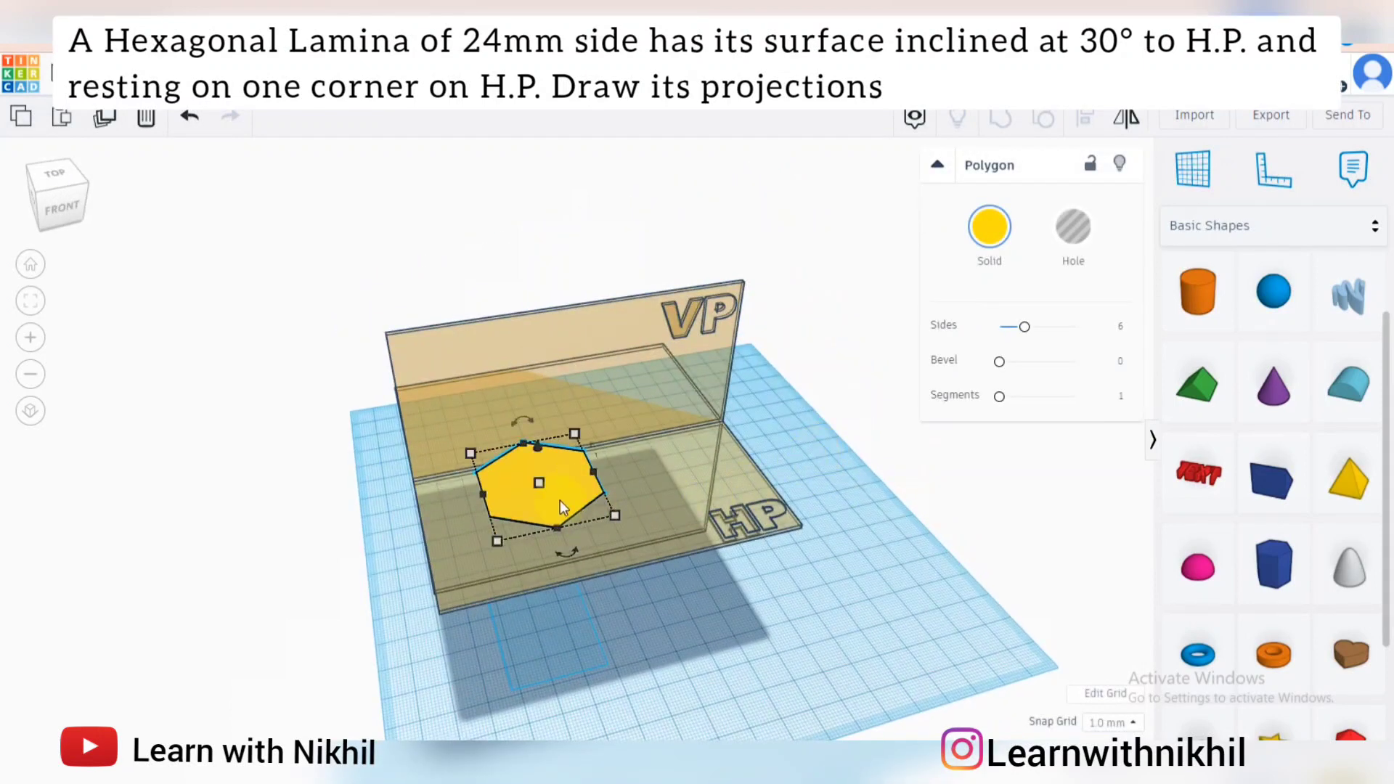
Rotate the hexagon 57° about the vertical axis, then tilt it up onto a corner
click(555, 446)
drag(563, 554, 493, 572)
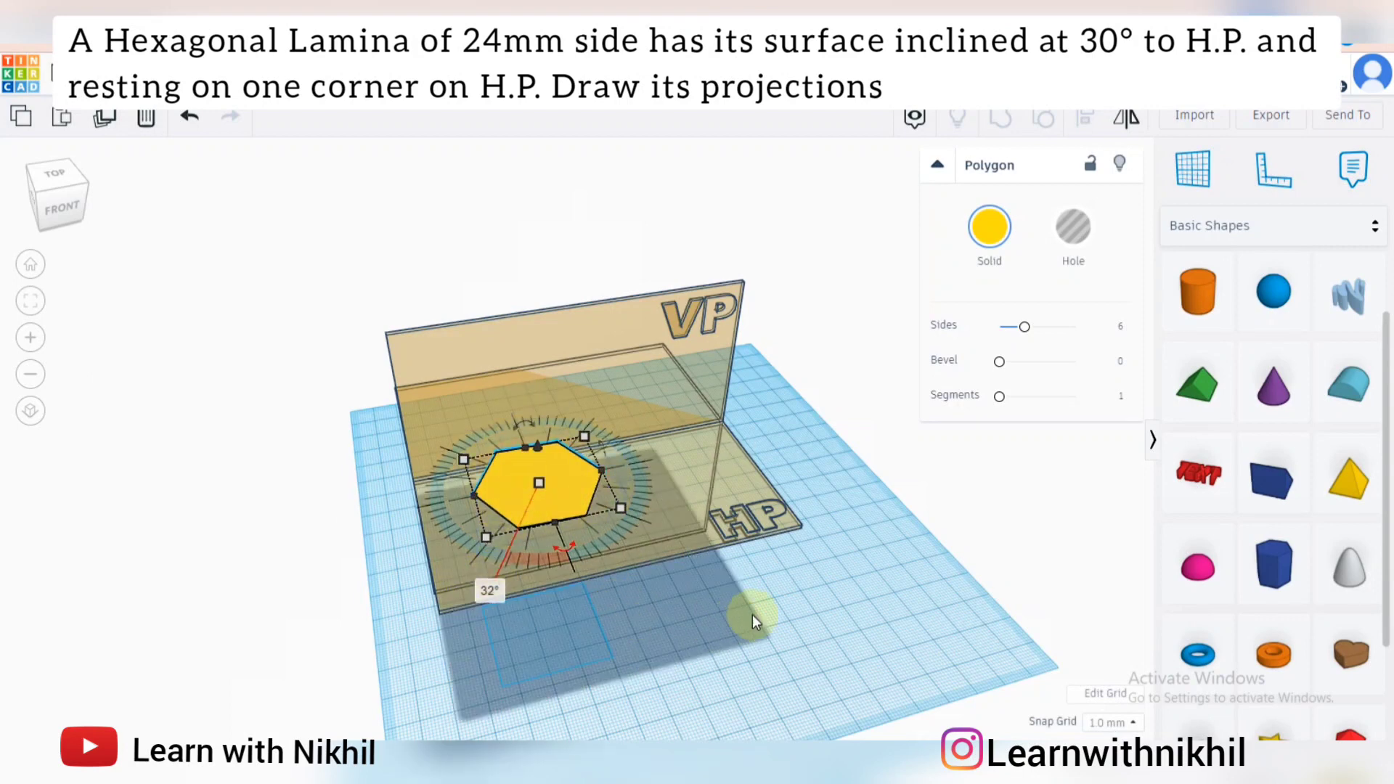
right_drag(802, 629, 407, 513)
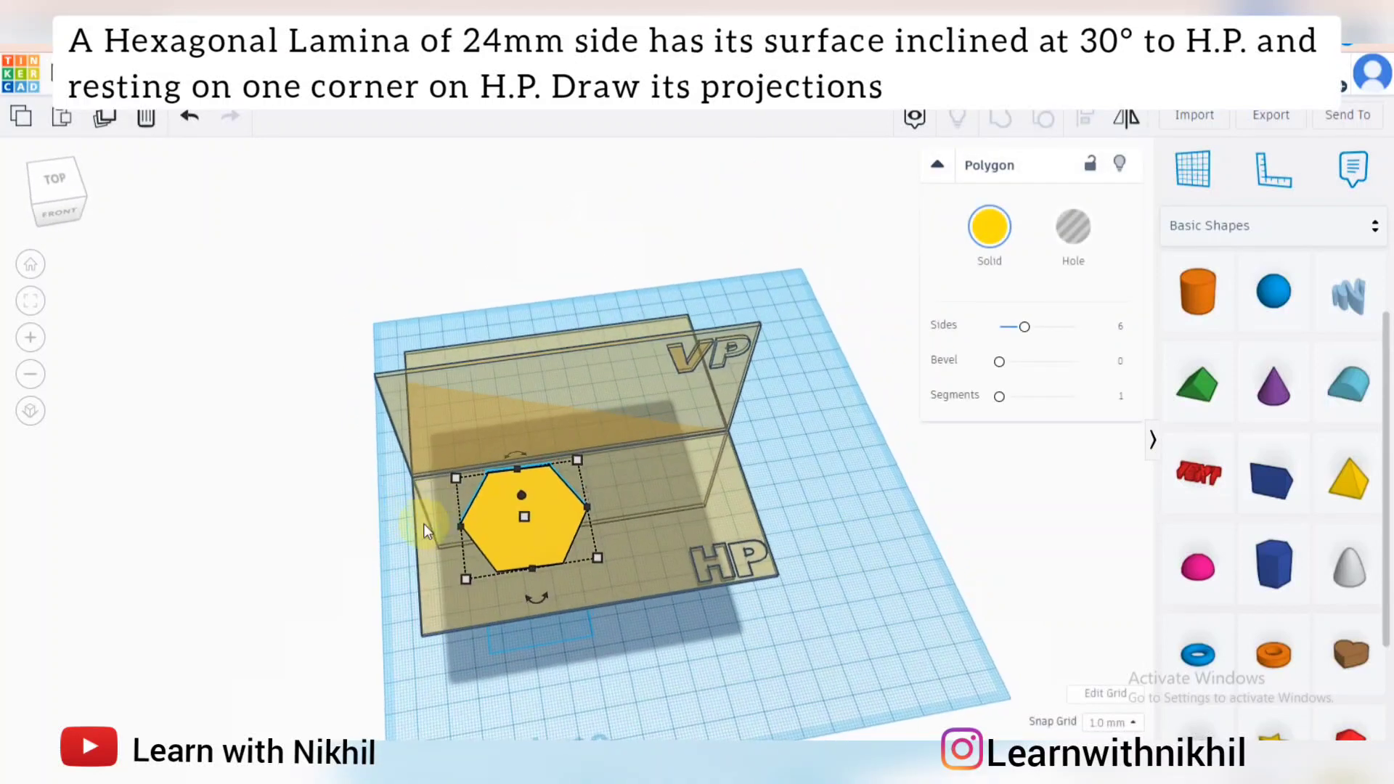
right_drag(719, 556, 592, 483)
drag(511, 385, 404, 348)
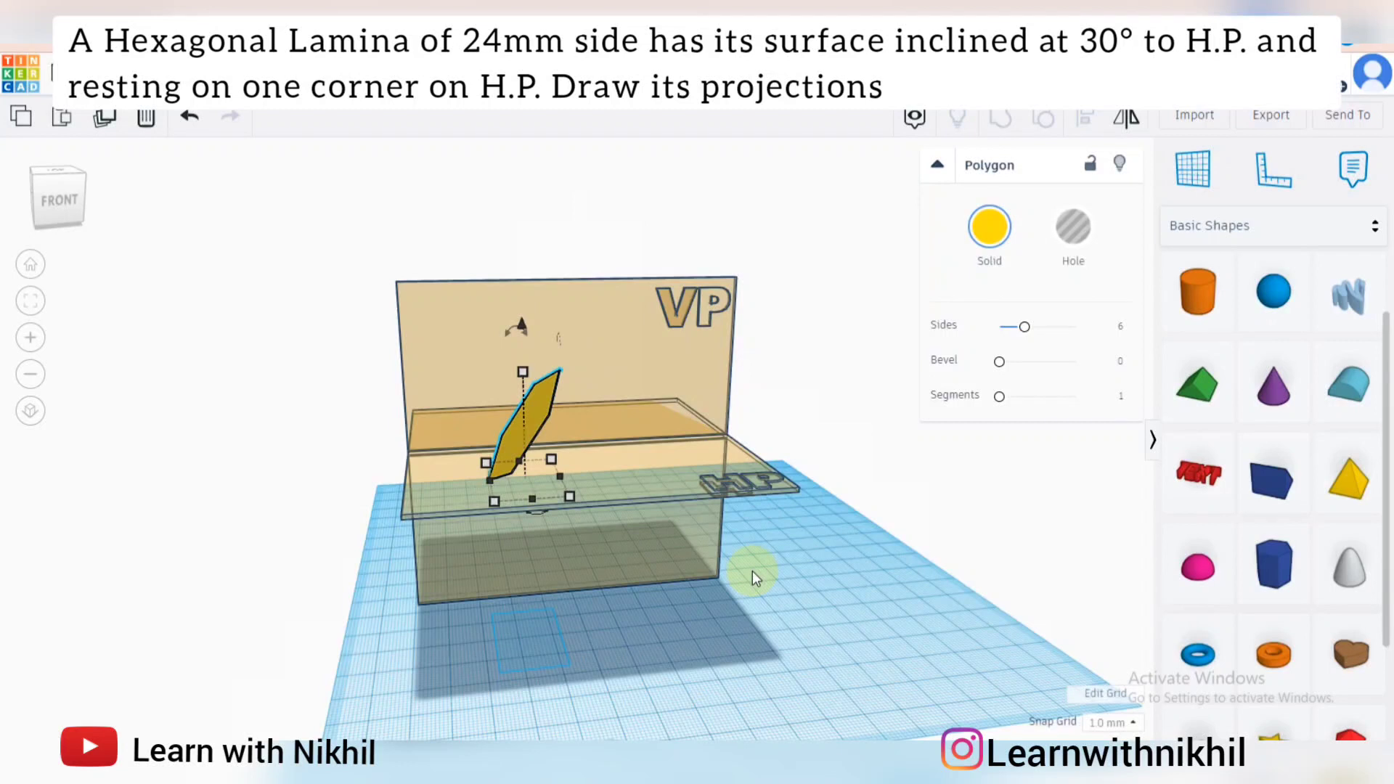
Undo the steep tilt, try a 30° tilt, then undo it so the hexagon lies flat
key(ctrl+z)
drag(502, 375, 462, 325)
mouse_move(608, 626)
right_down()
mouse_move(617, 590)
mouse_move(610, 611)
right_up()
click(527, 392)
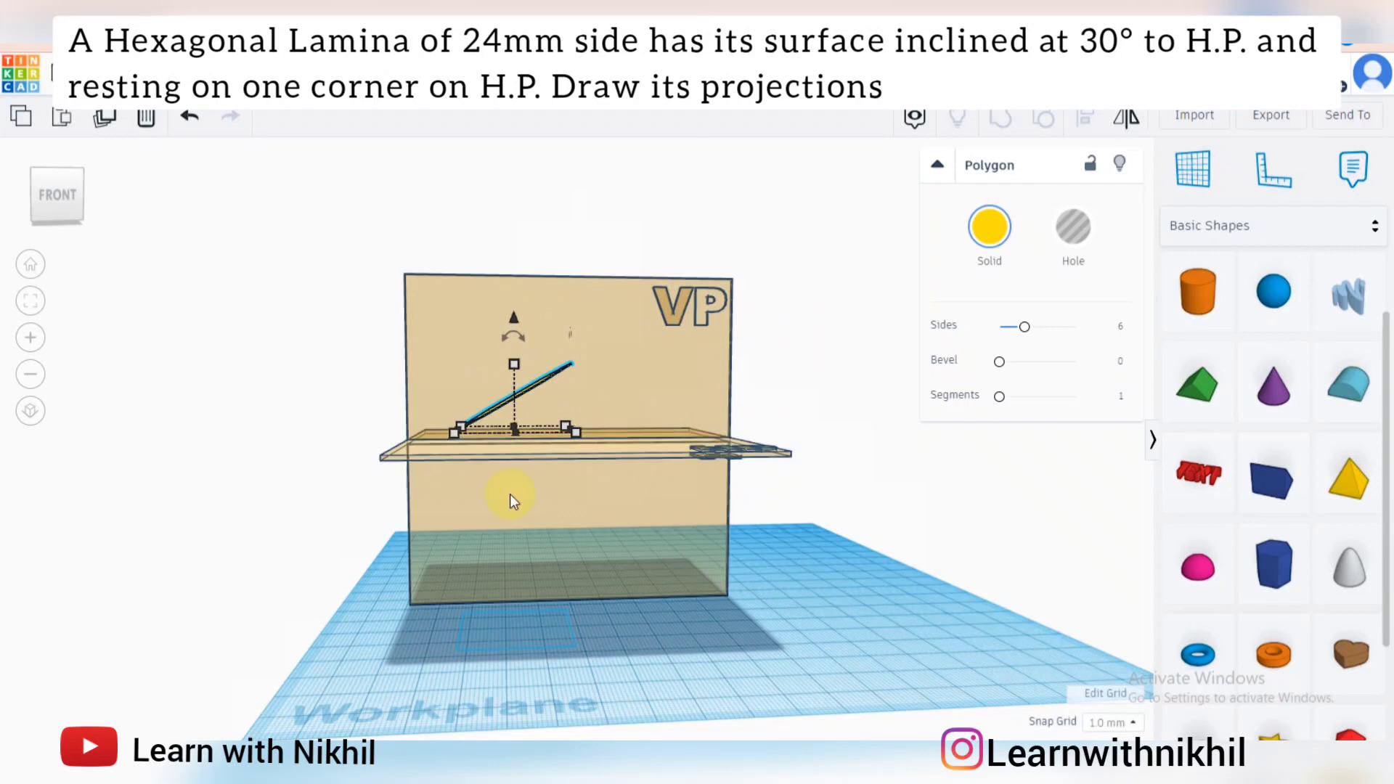
key(ctrl+z)
Orbit to a front-top angle and switch to orthographic projection
click(778, 341)
right_drag(777, 342, 553, 529)
drag(538, 515, 565, 502)
right_drag(798, 486, 167, 415)
click(36, 422)
click(31, 410)
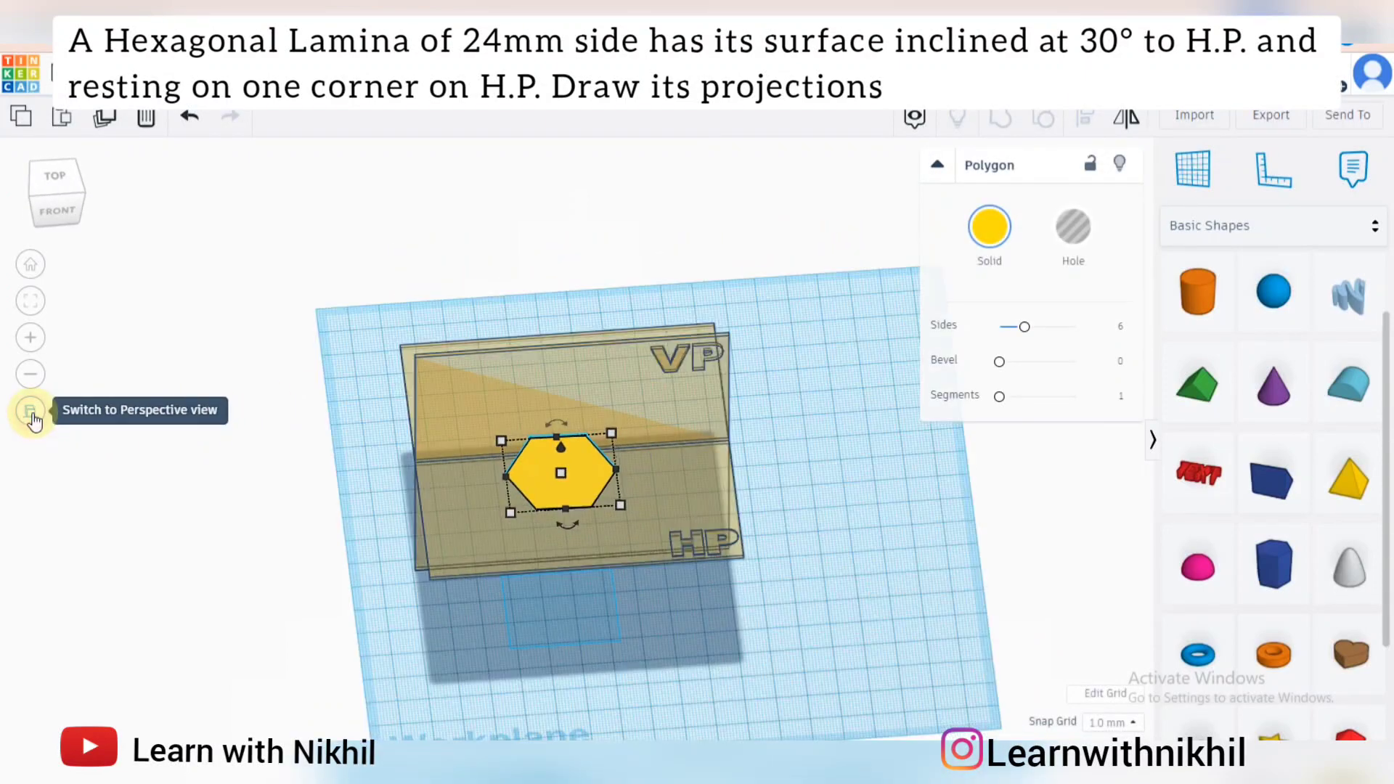
Inspect the flat 35.14 × 31.05 hexagon in straight FRONT and TOP views, ending on FRONT
click(79, 209)
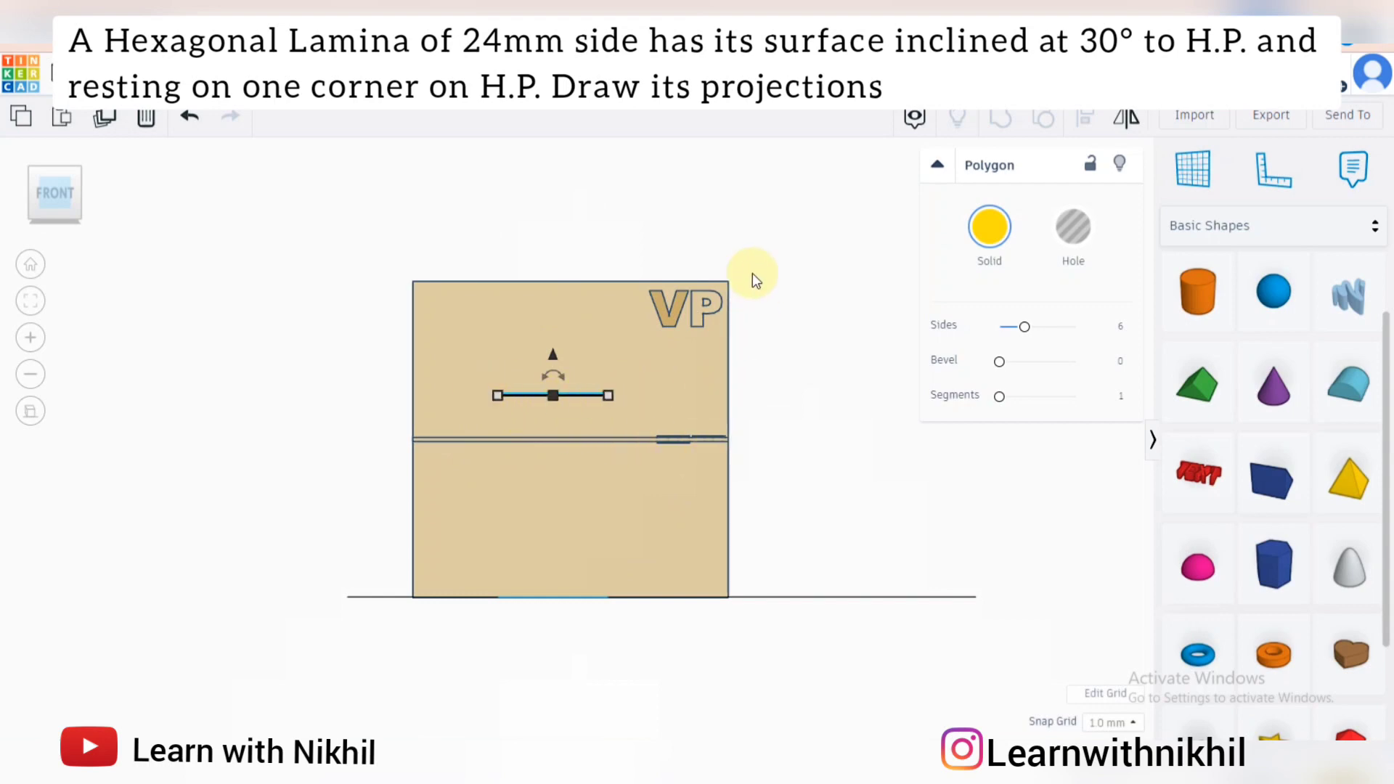
right_drag(733, 229, 743, 425)
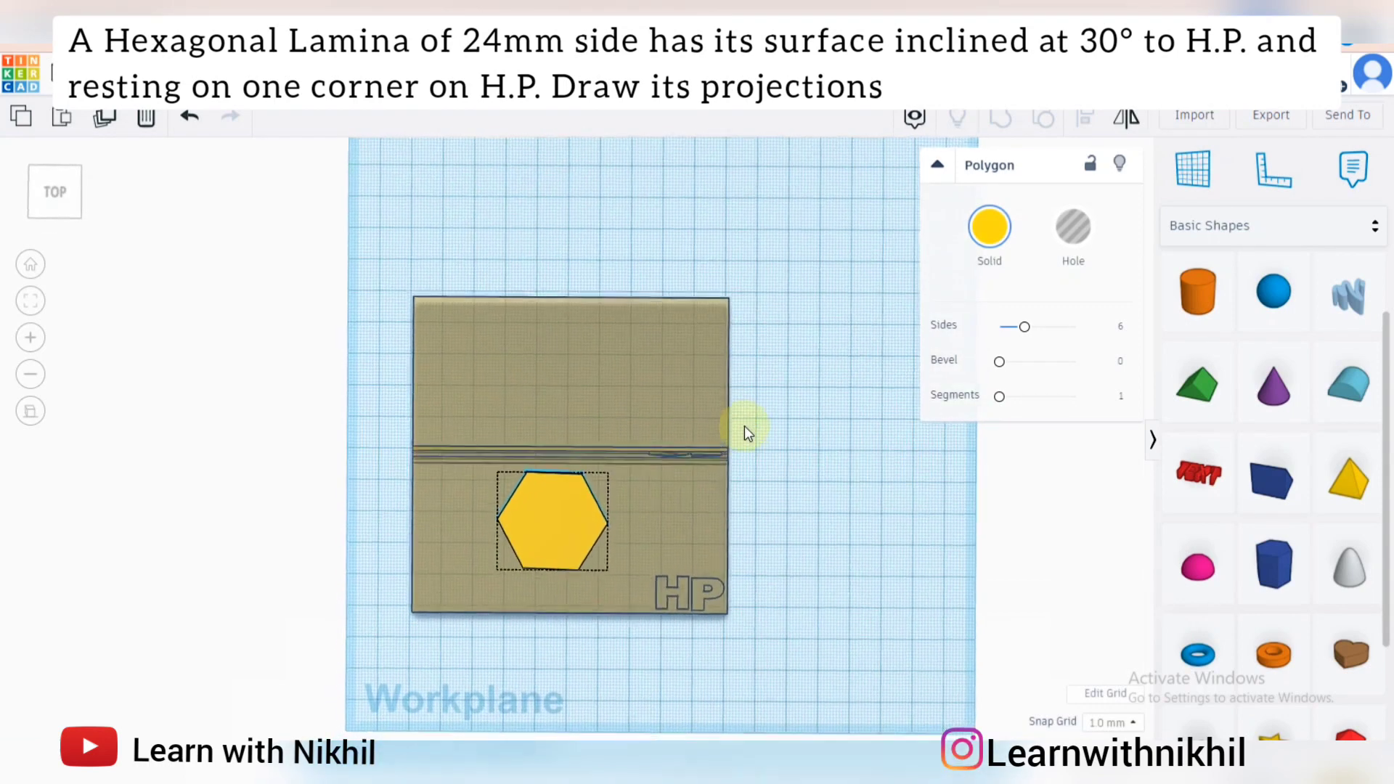
click(55, 191)
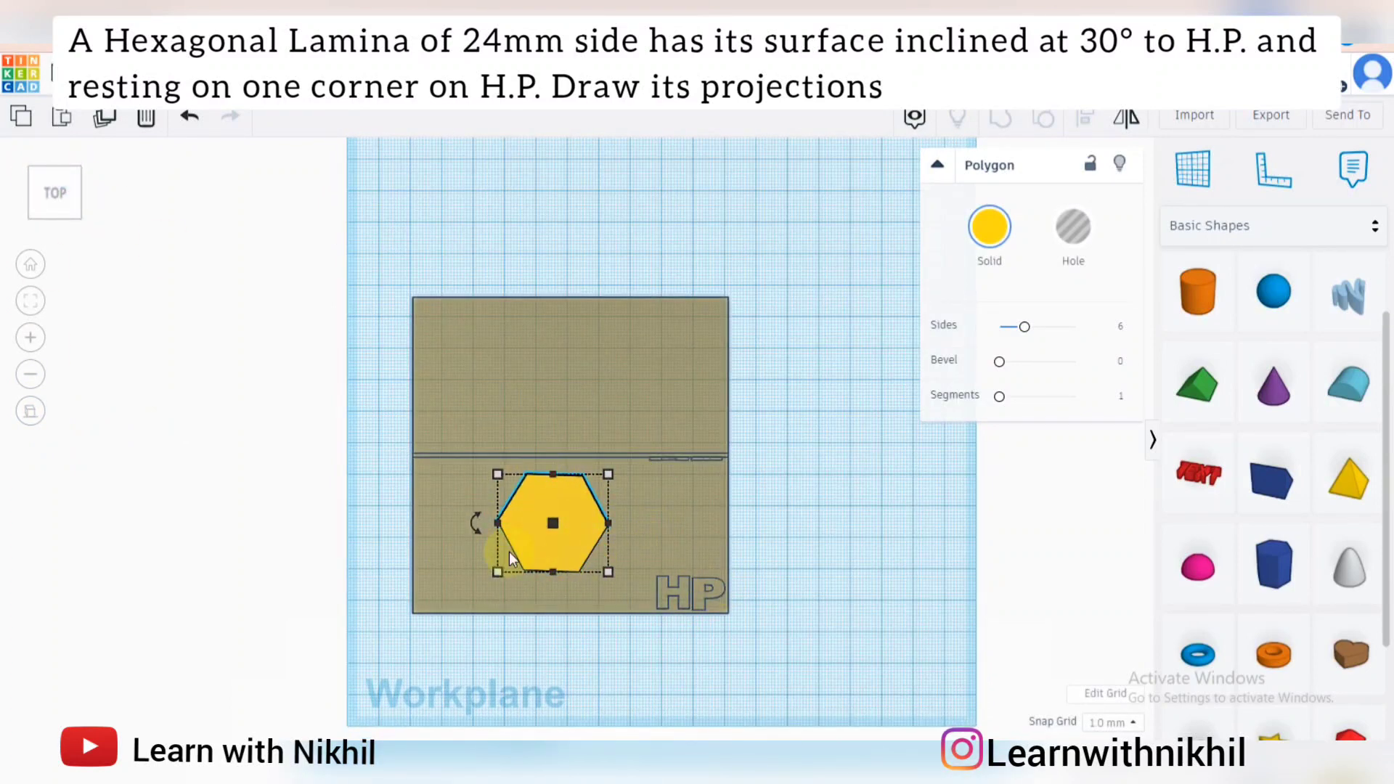
click(872, 561)
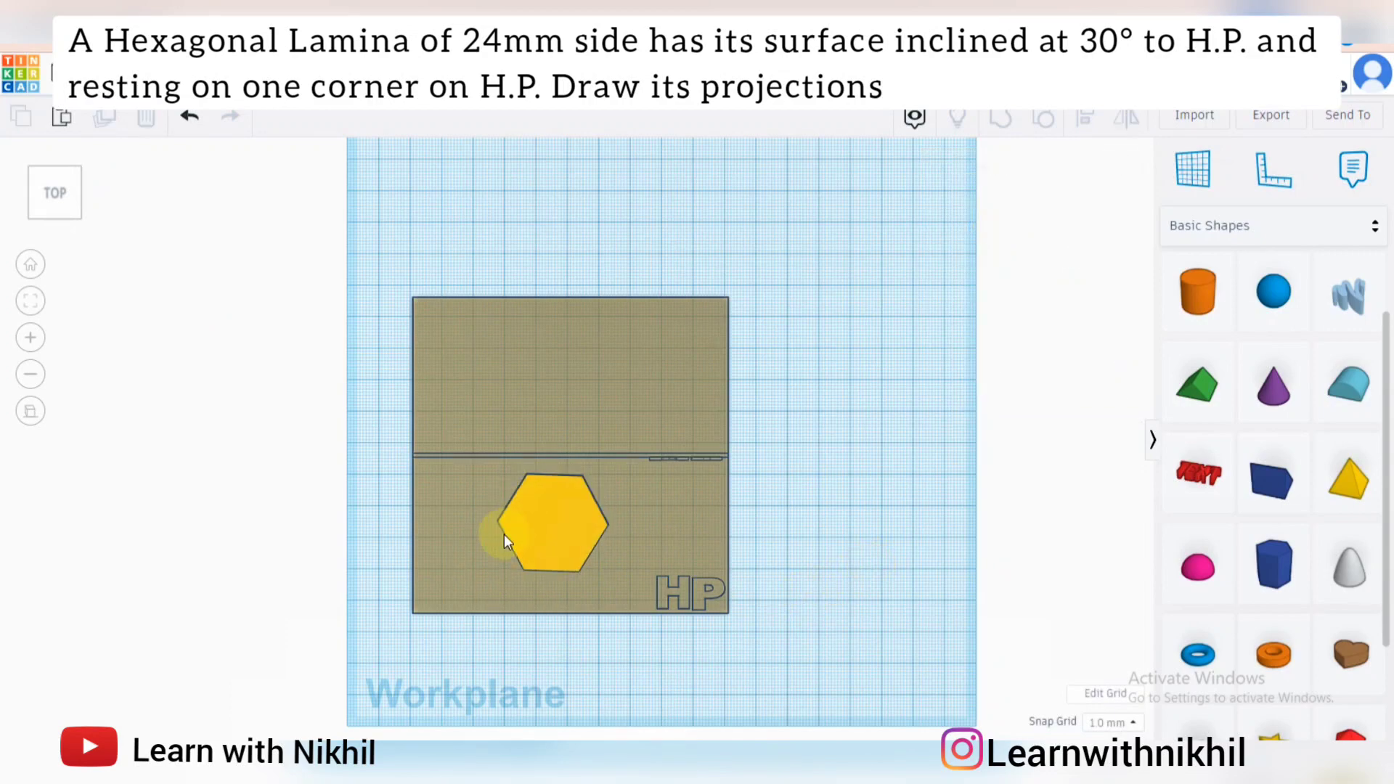
right_drag(783, 533, 798, 319)
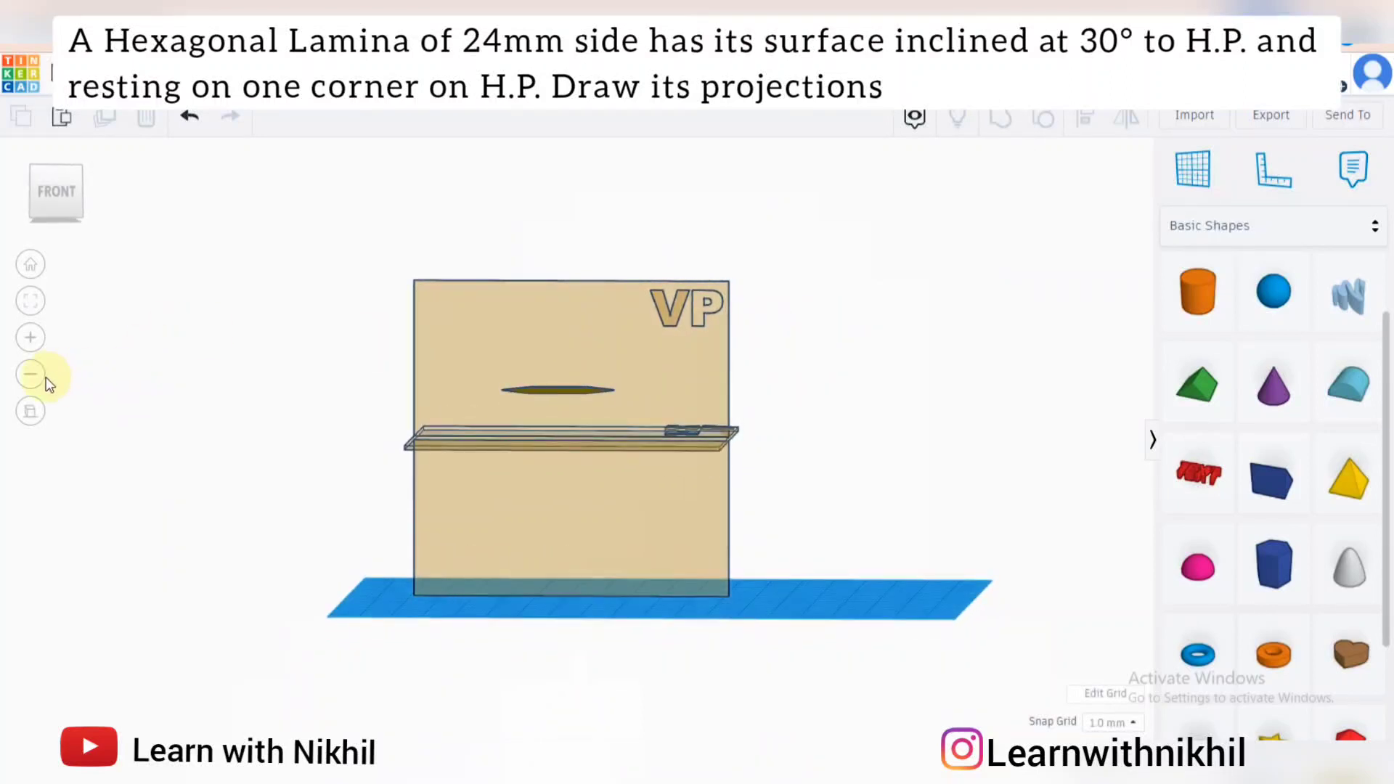
click(65, 202)
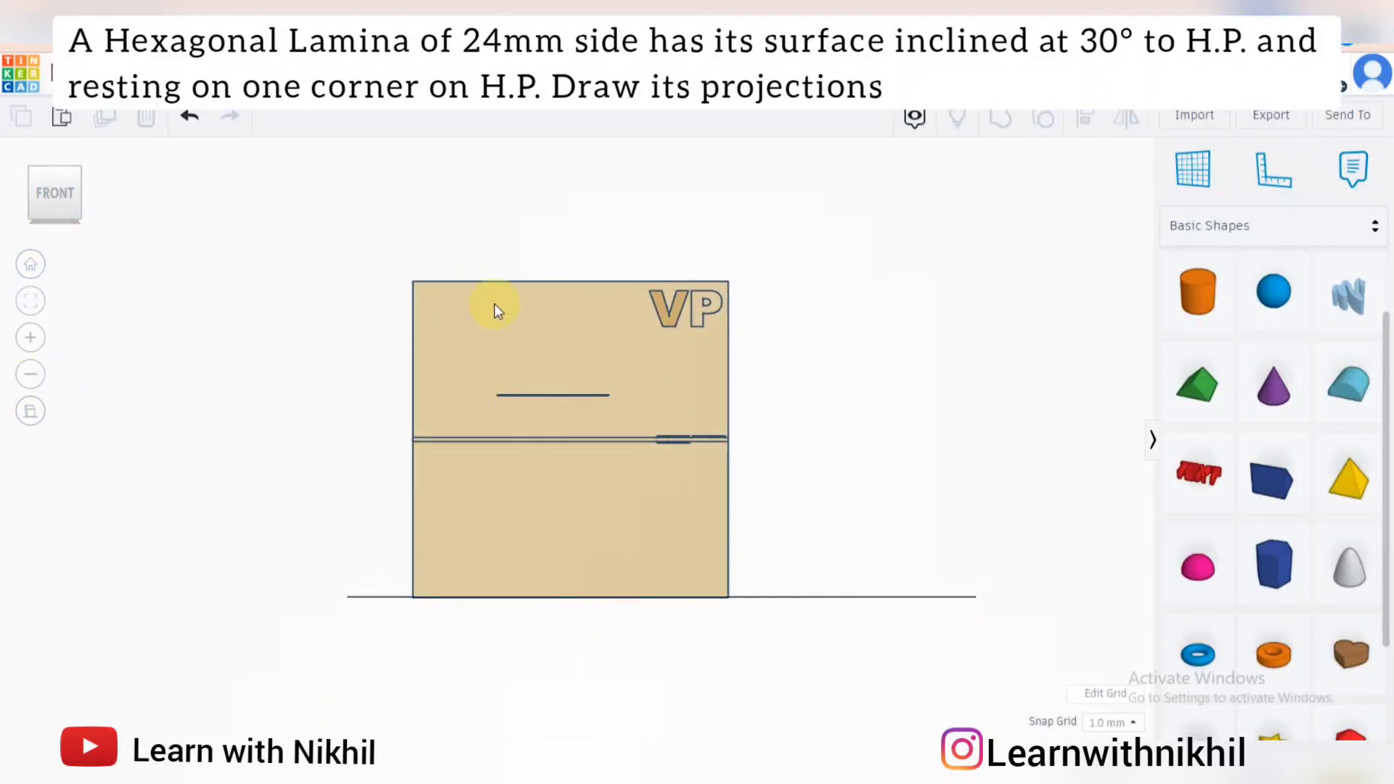
Return to perspective, select the hexagon, and tilt it out of HP from the front
click(33, 413)
right_drag(803, 381, 817, 487)
click(555, 451)
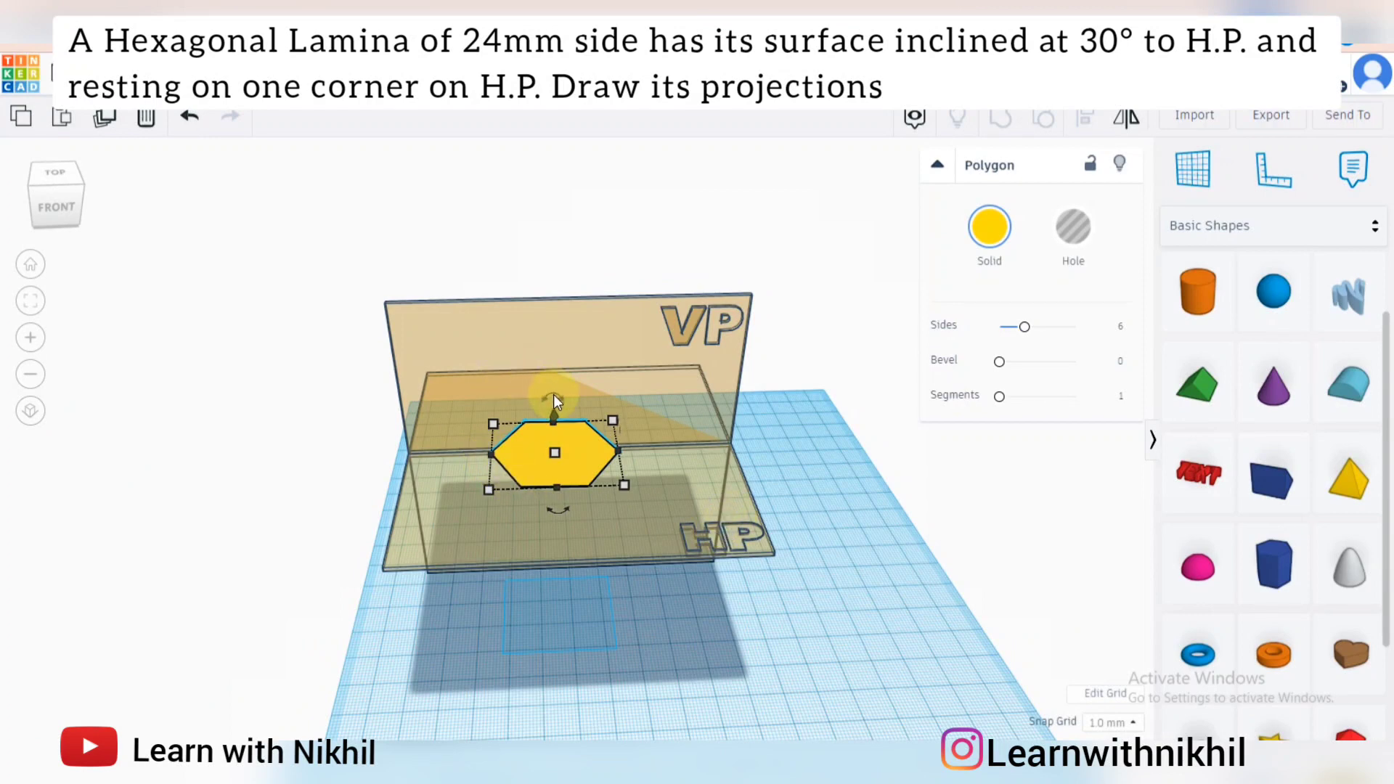
right_drag(748, 373, 750, 339)
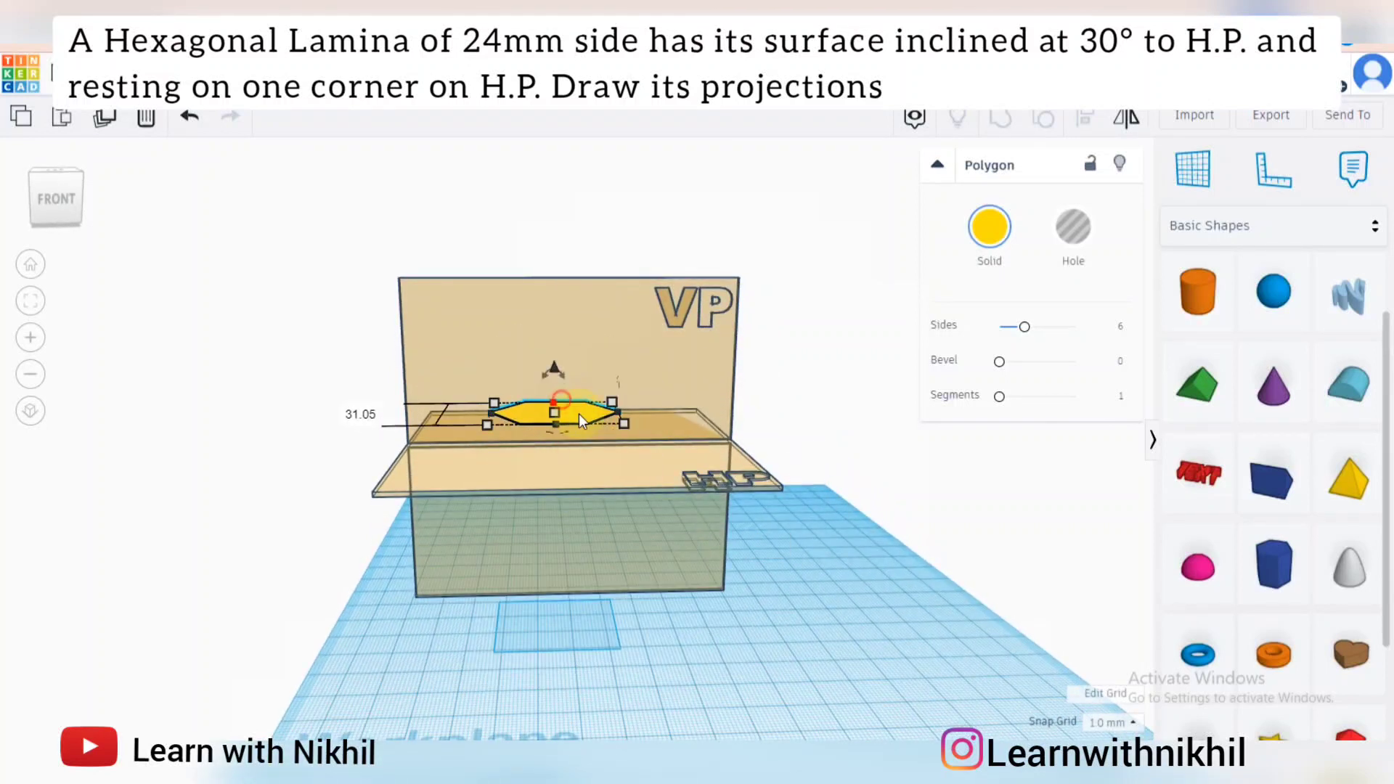
drag(560, 379, 618, 303)
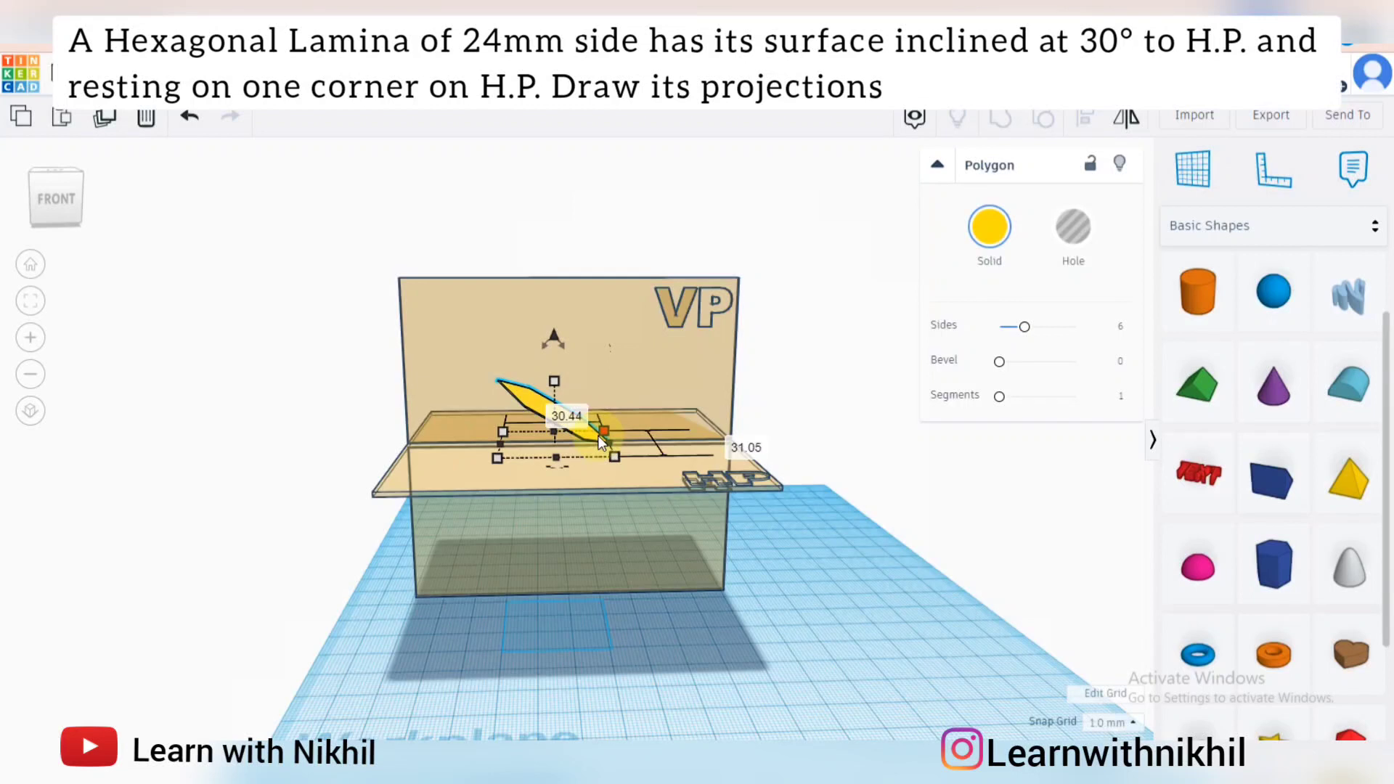
Redo the tilt at about 29° to HP on one corner, then switch to orthographic
key(ctrl+z)
drag(554, 370, 480, 260)
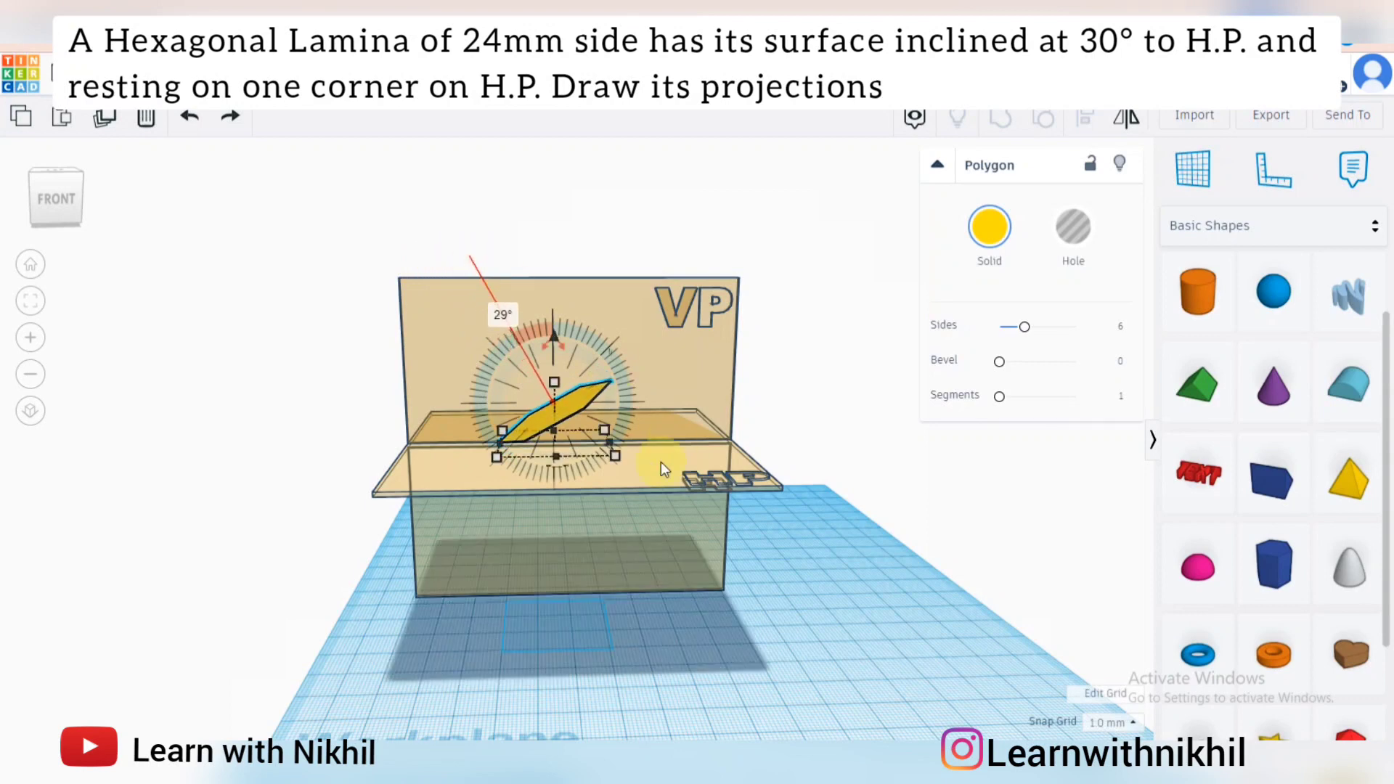
click(867, 470)
right_drag(817, 432, 967, 473)
right_drag(659, 477, 792, 462)
click(36, 418)
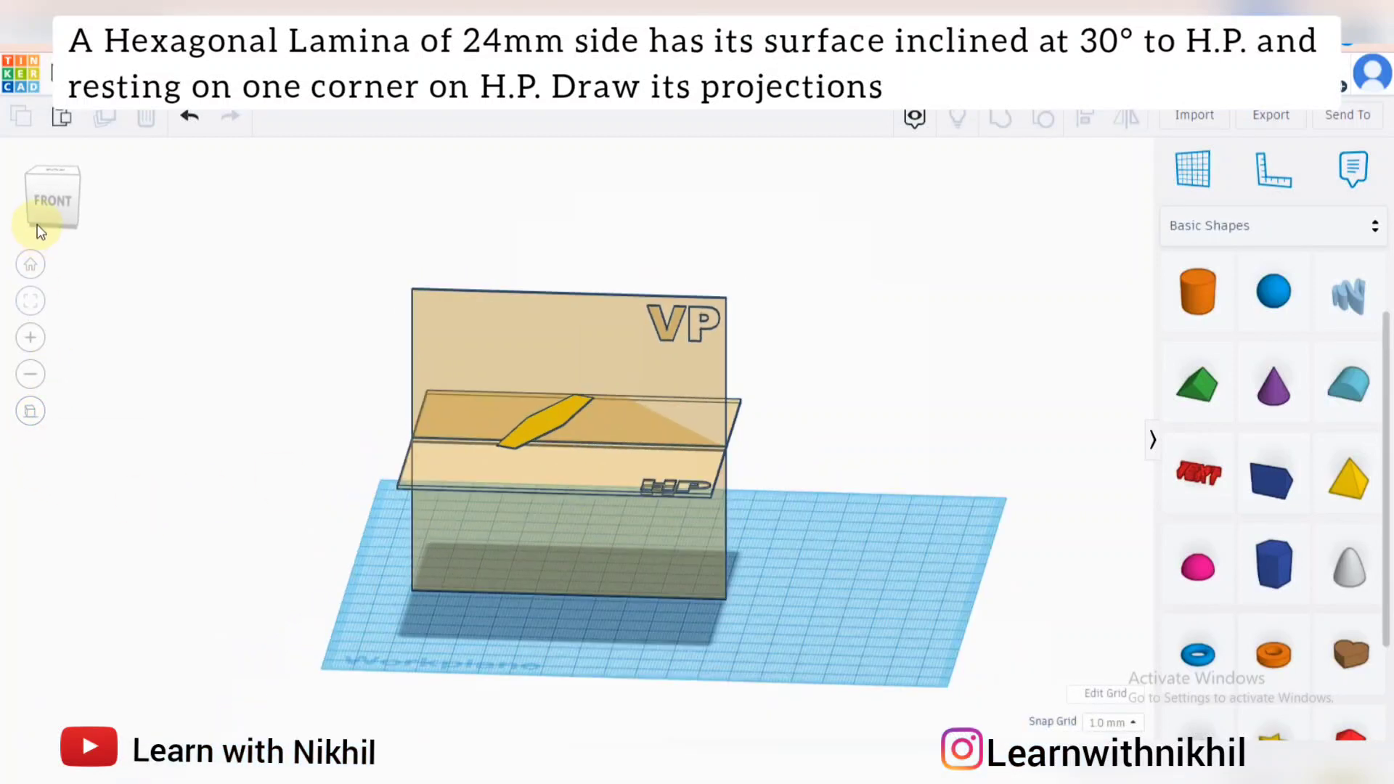
Snap to FRONT to show the inclined line, then TOP for the foreshortened hexagon
click(54, 201)
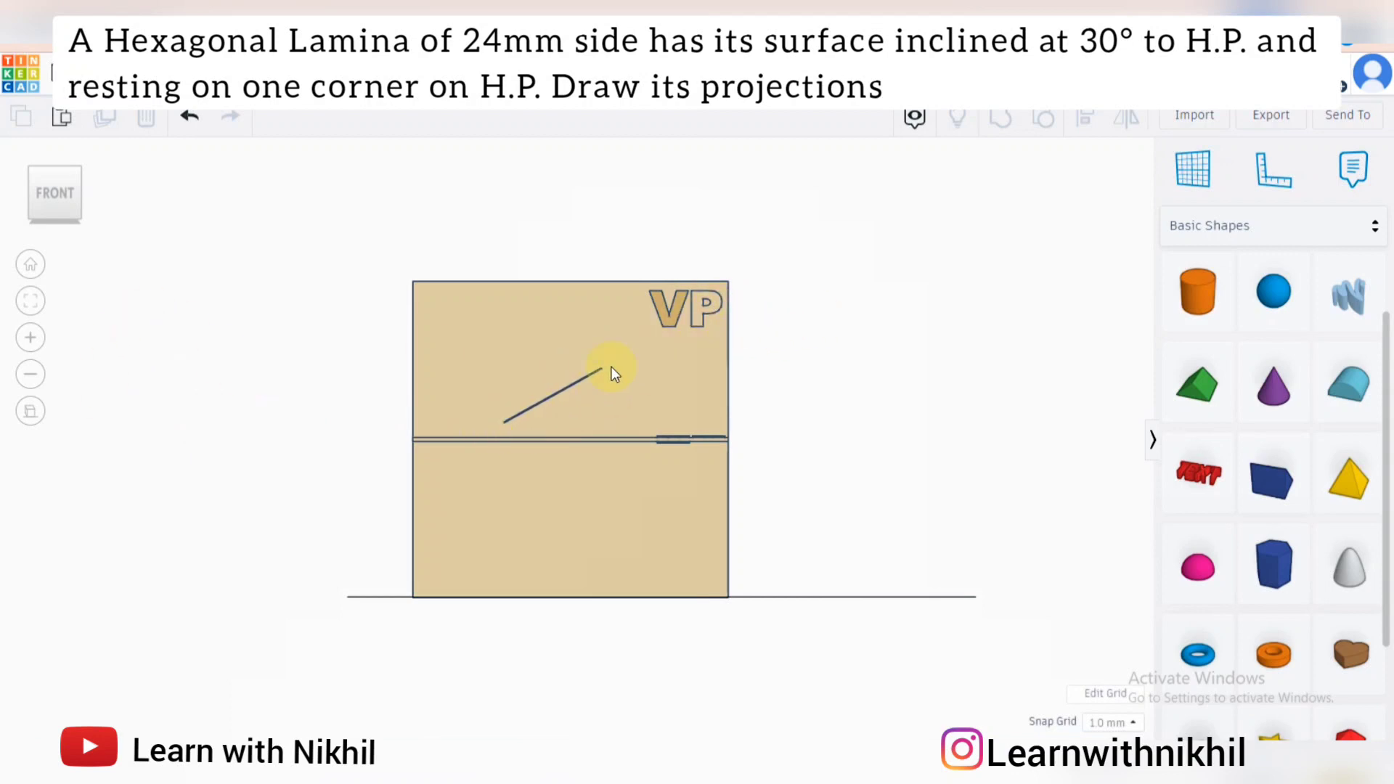
right_drag(618, 191, 623, 430)
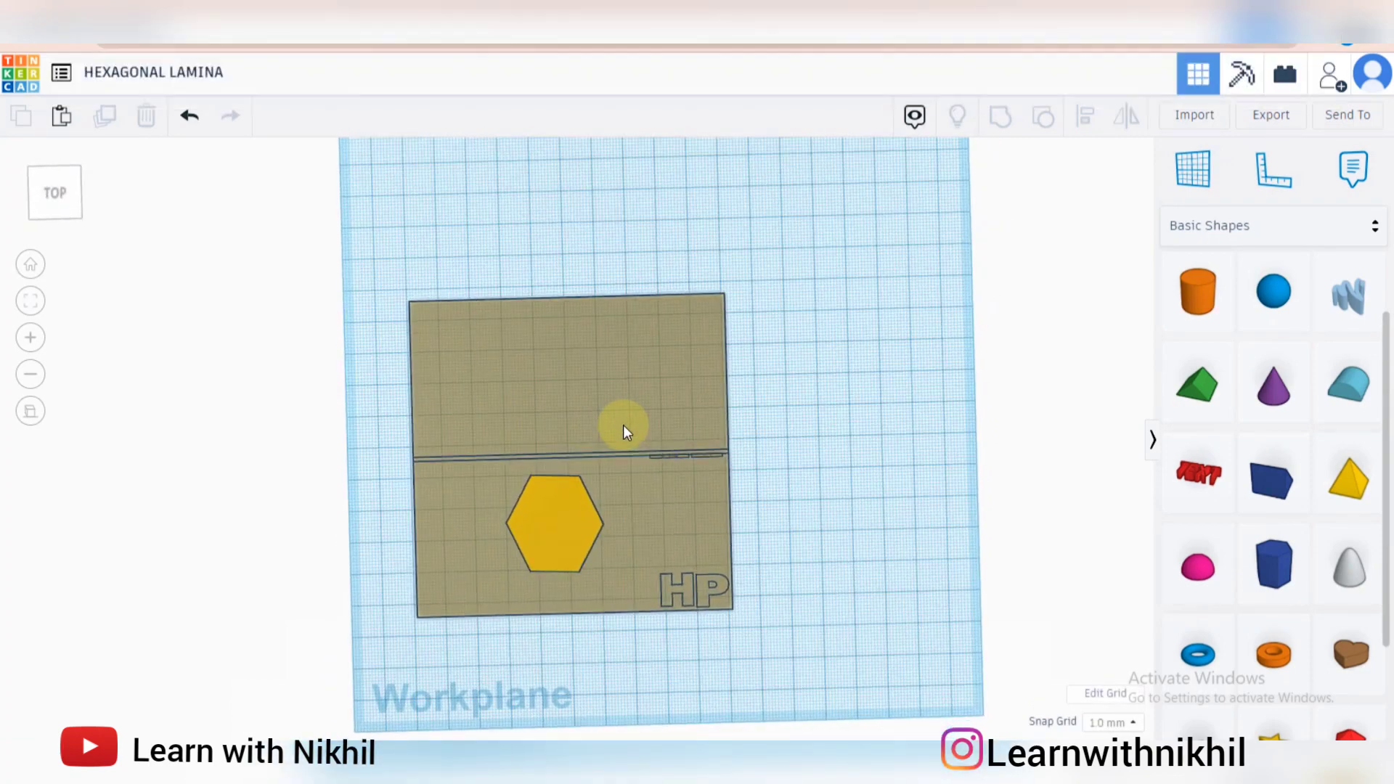
click(32, 264)
click(55, 188)
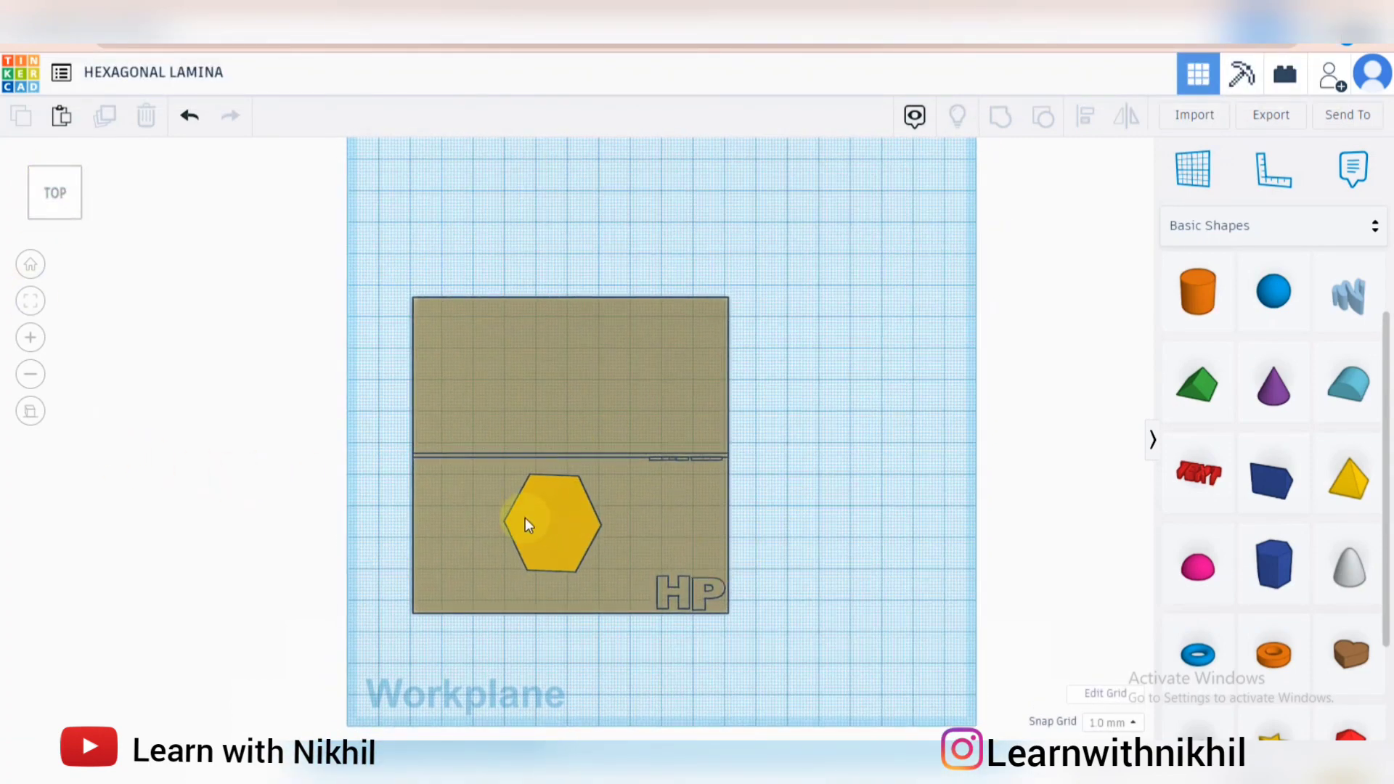